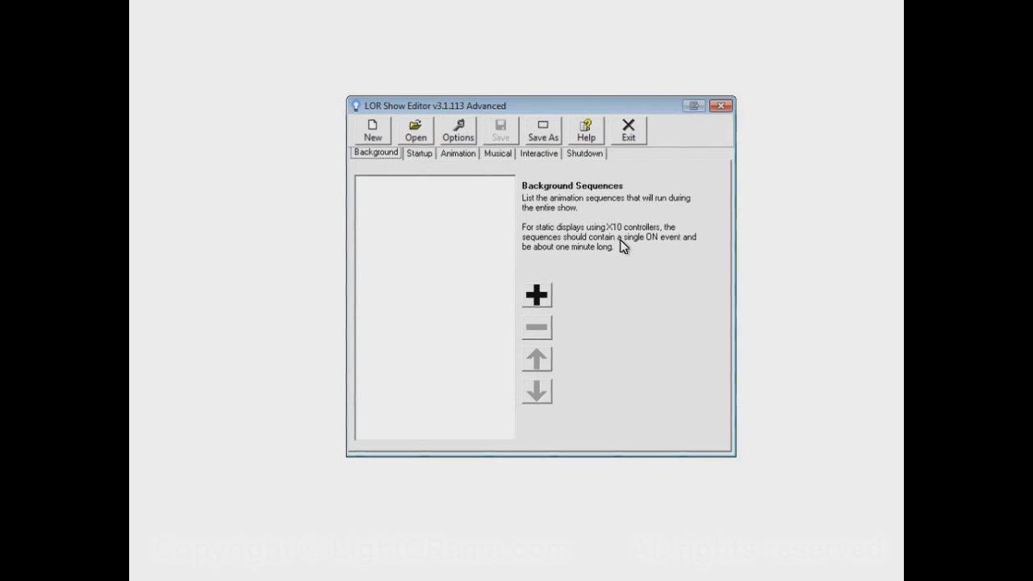
# Switch to the Musical tab to view the empty musical sequence list
pyautogui.click(506, 159)
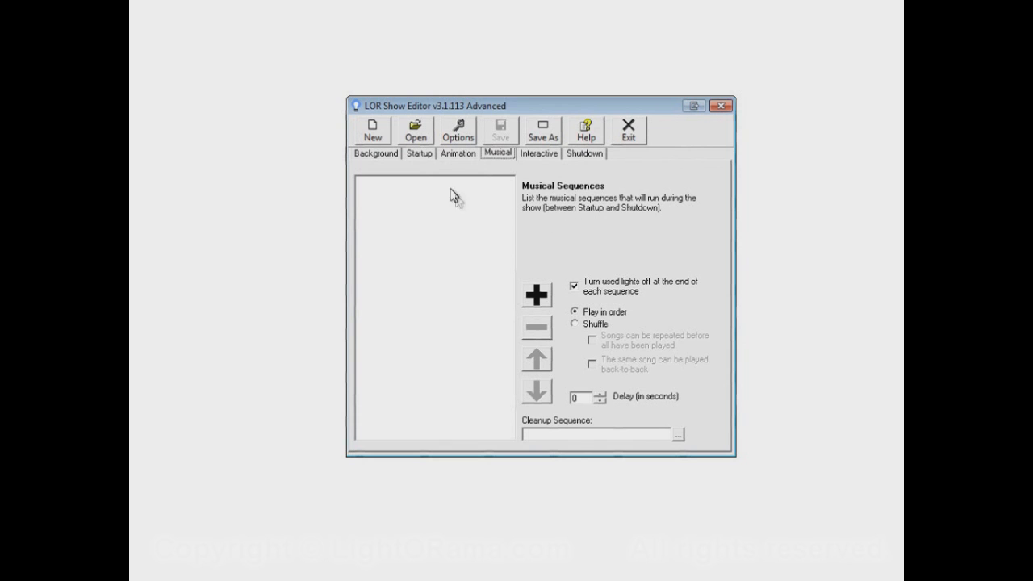
# Open the show file 2012 Christmas.lss with its four musical sequences
pyautogui.click(418, 134)
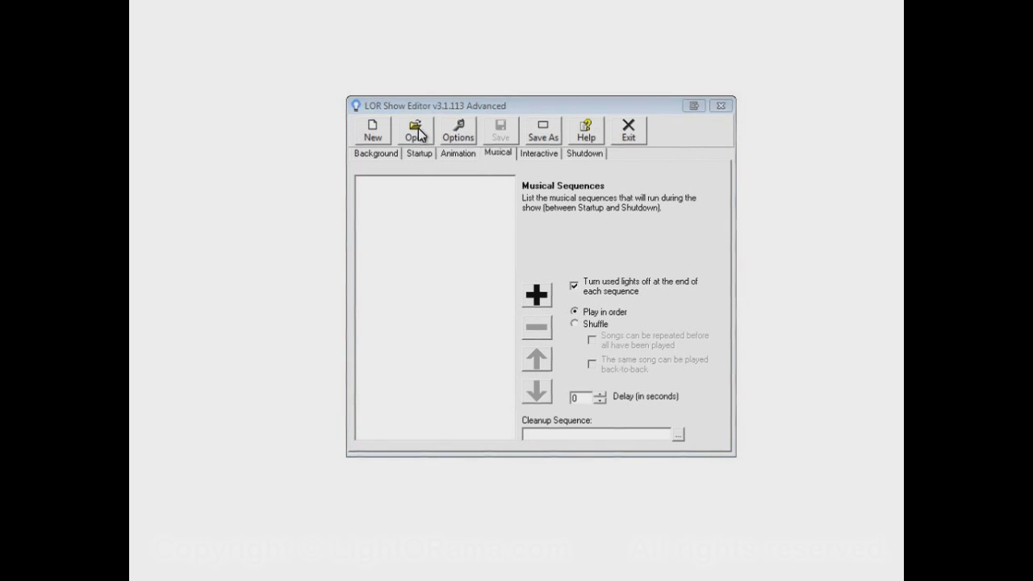
pyautogui.click(357, 182)
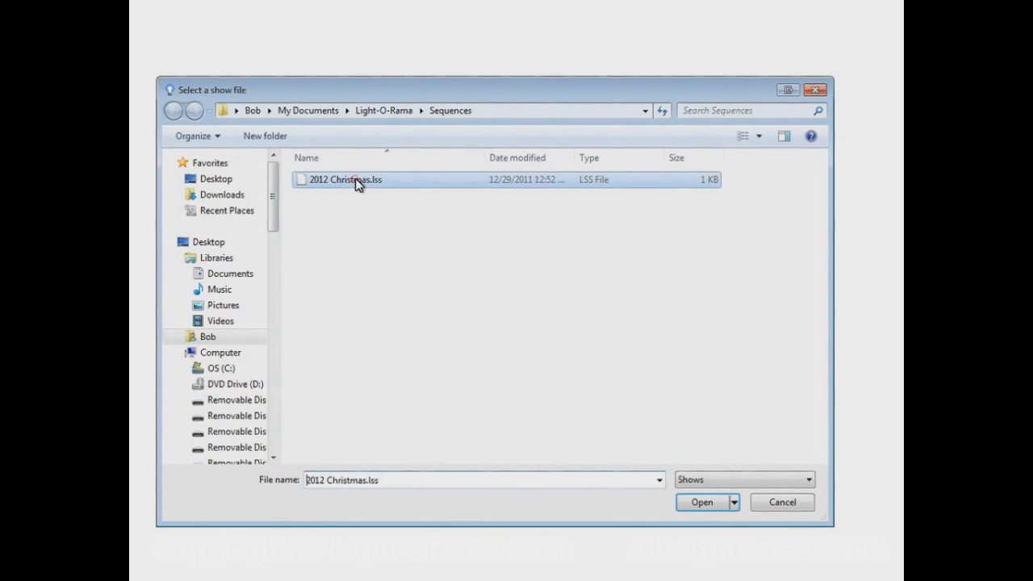
pyautogui.click(700, 501)
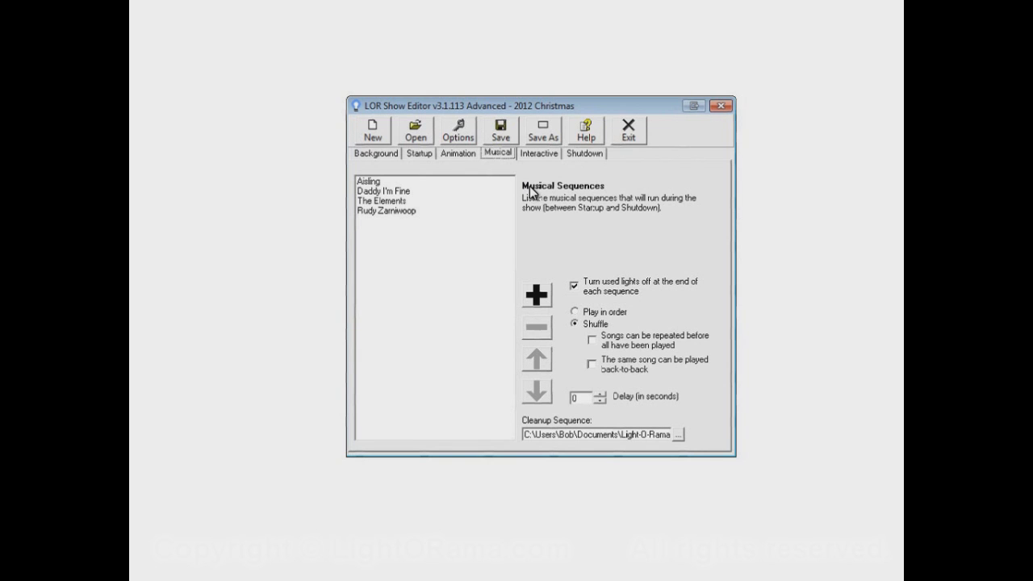
# Move between the Musical and Animation sections, ending on Animation, and begin adding a sequence
pyautogui.click(467, 154)
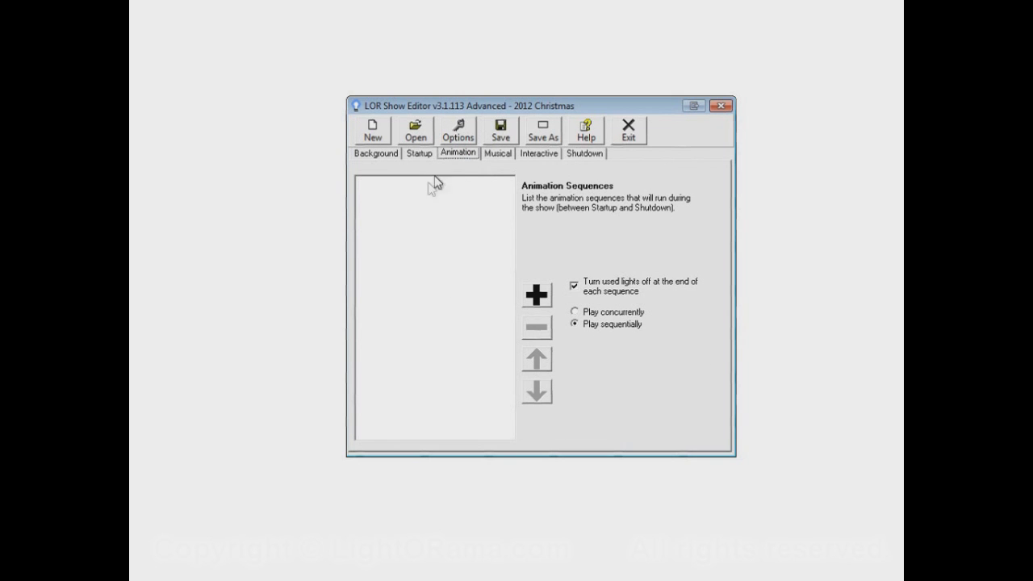
pyautogui.click(492, 154)
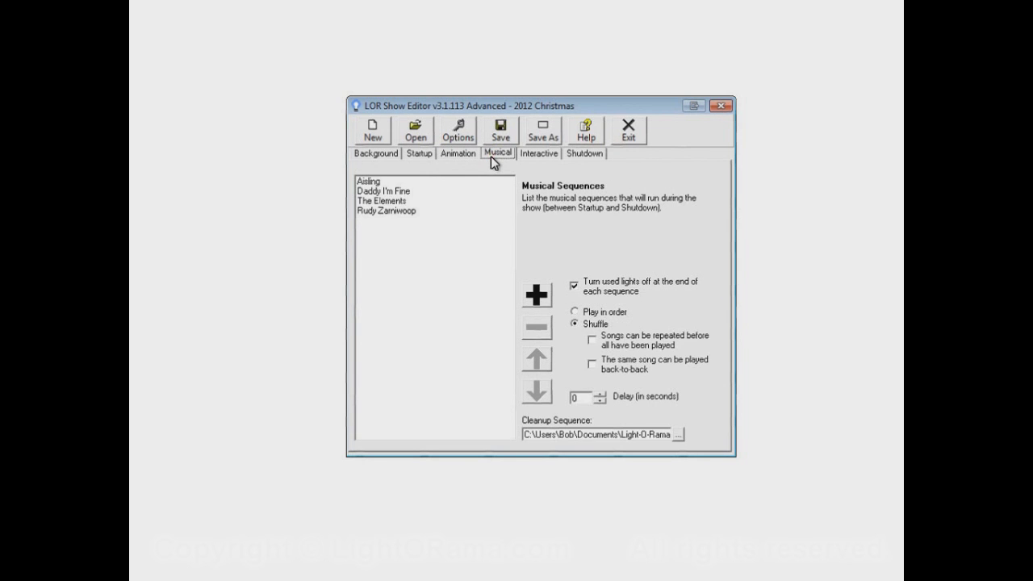
pyautogui.click(465, 158)
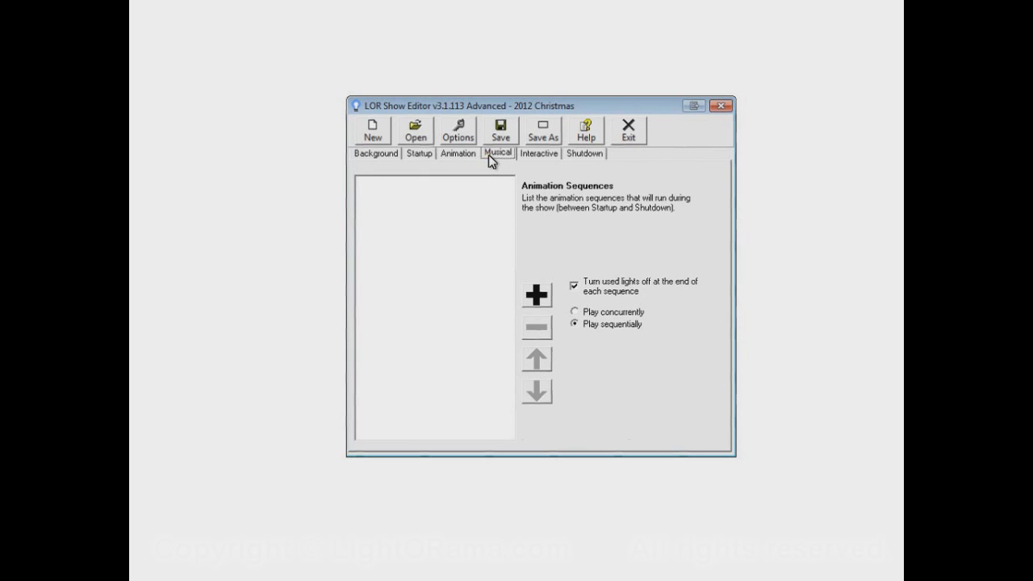
pyautogui.click(489, 159)
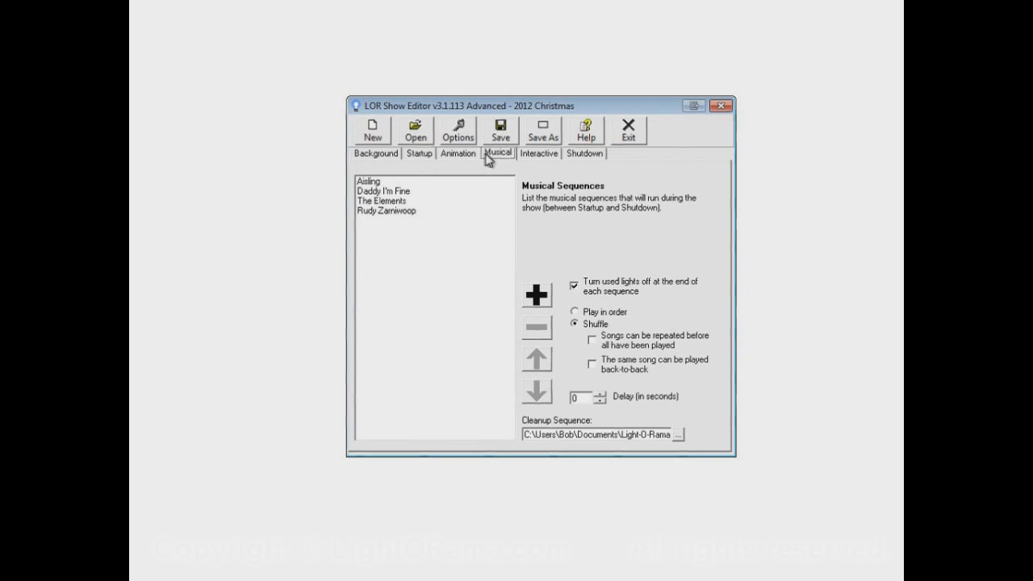
pyautogui.click(463, 157)
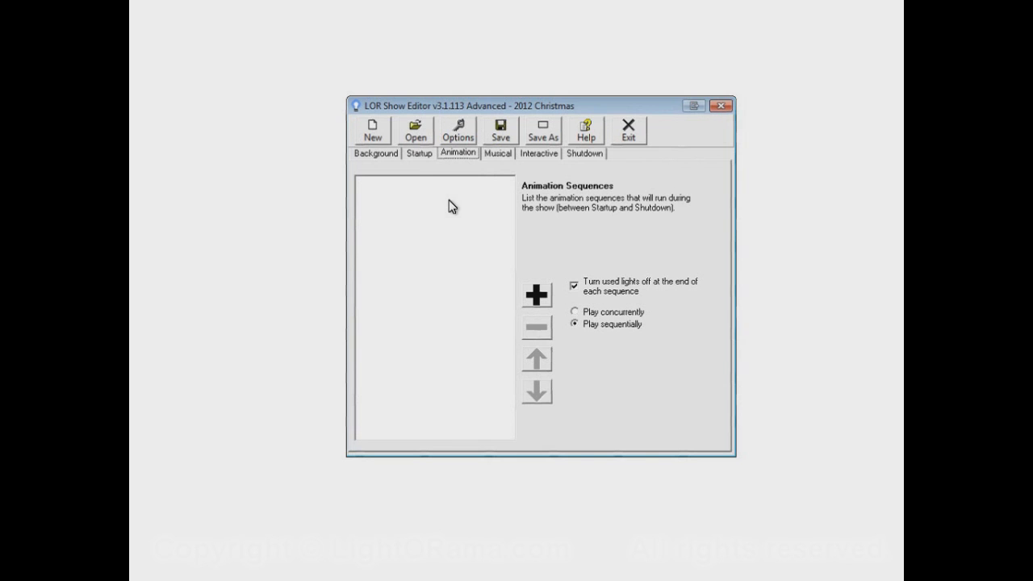
pyautogui.click(546, 295)
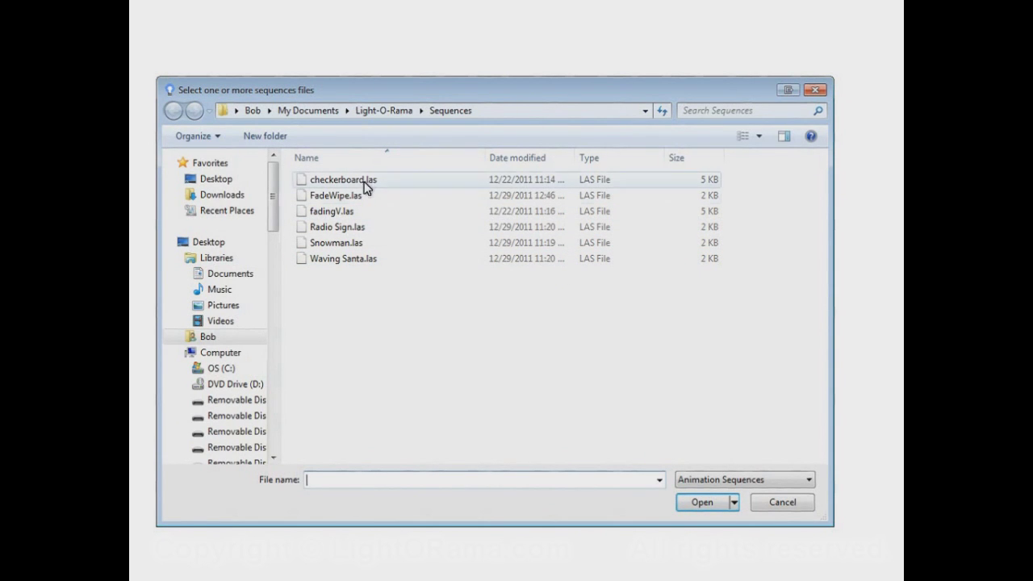
# Add Snowman.las to the show's animation sequence list
pyautogui.click(369, 243)
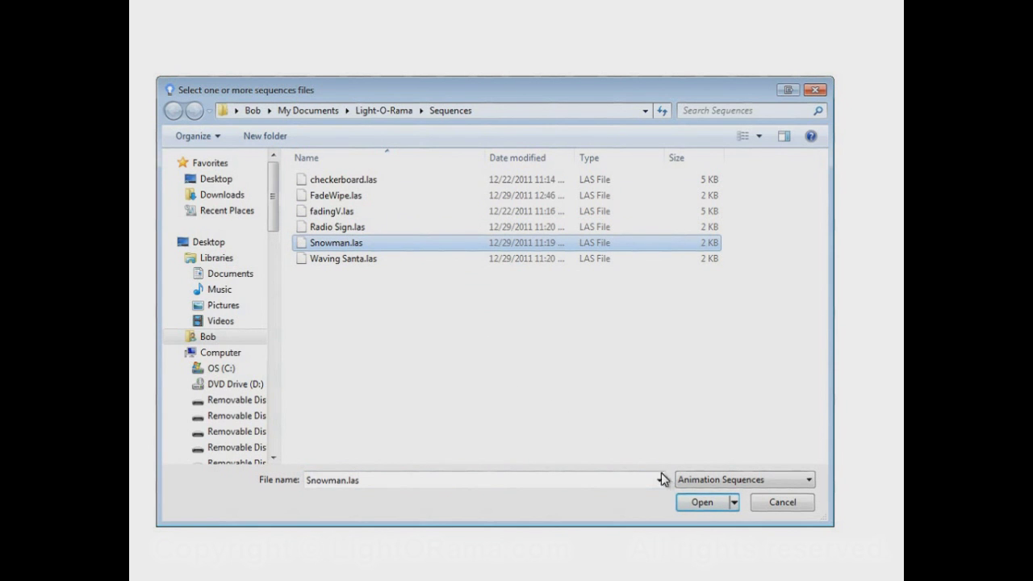
pyautogui.click(708, 505)
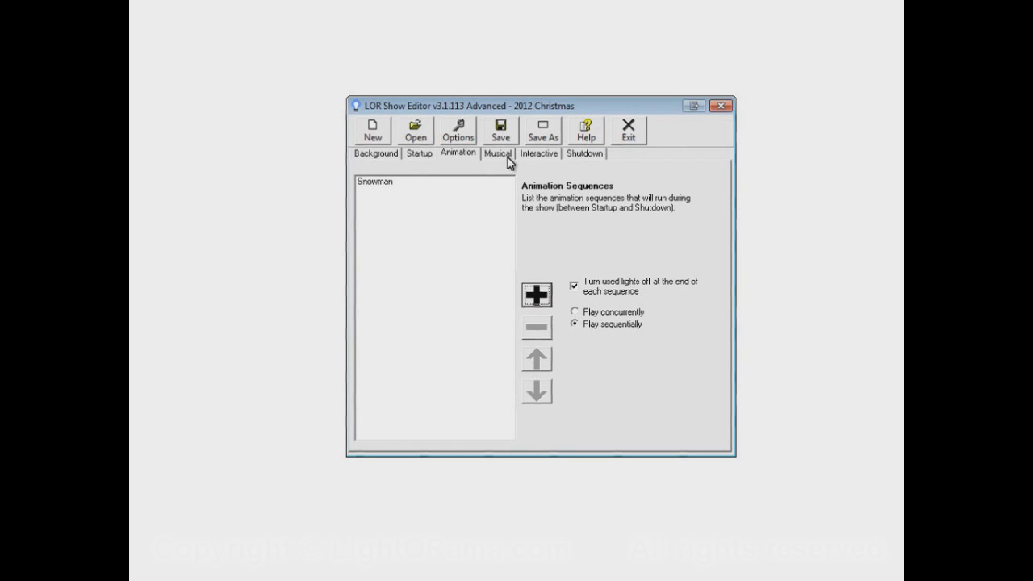
# Add Waving Santa.las to the animation list after Snowman
pyautogui.click(537, 294)
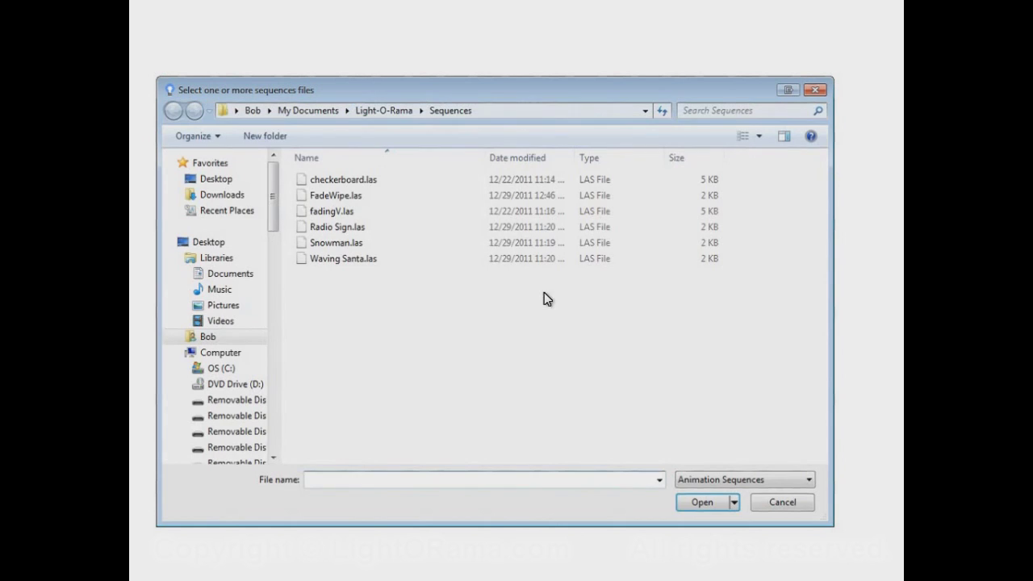
pyautogui.click(366, 259)
pyautogui.click(701, 502)
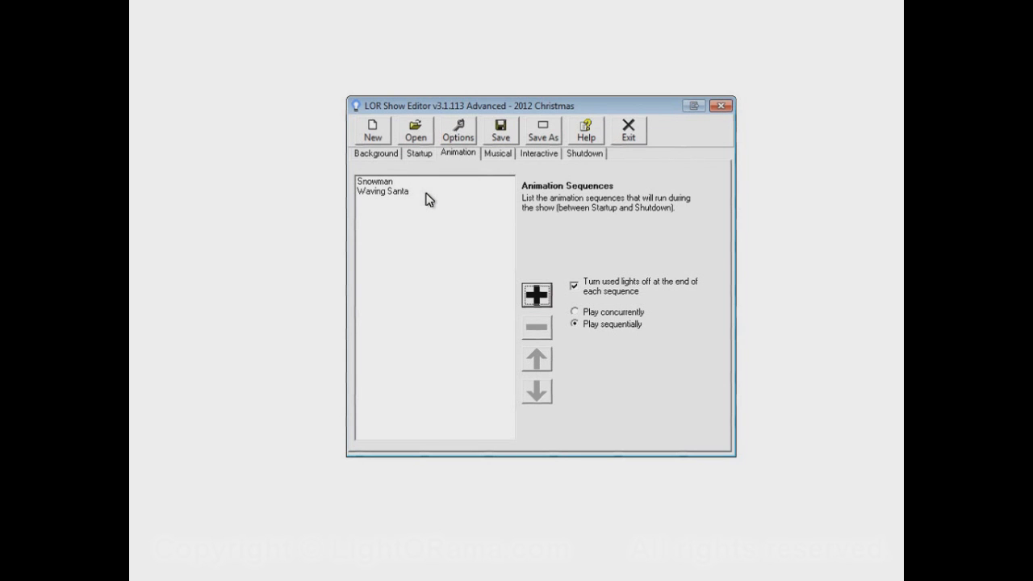
pyautogui.click(493, 156)
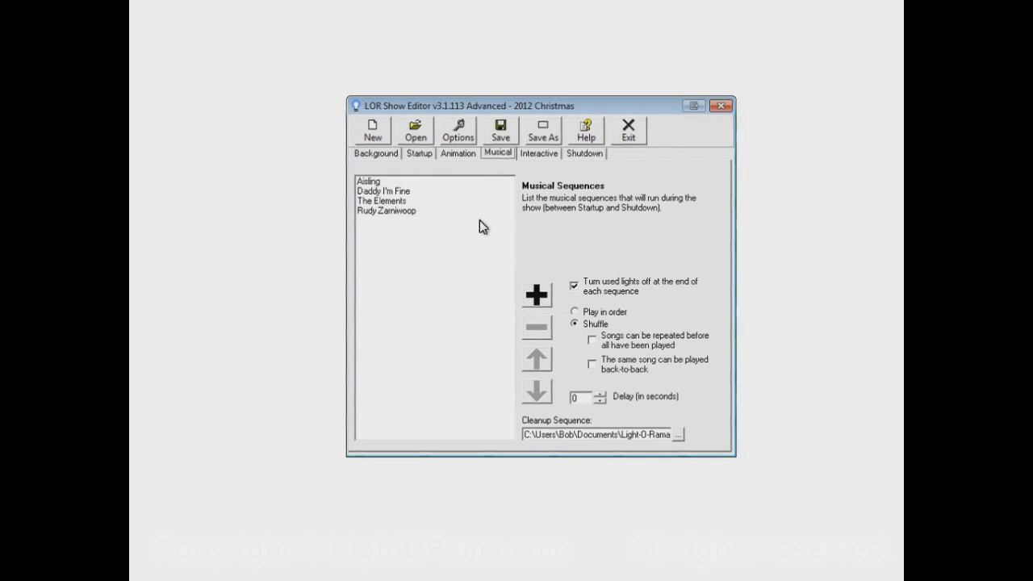
# Switch the Snowman and Waving Santa animations from sequential to Play concurrently
pyautogui.click(408, 193)
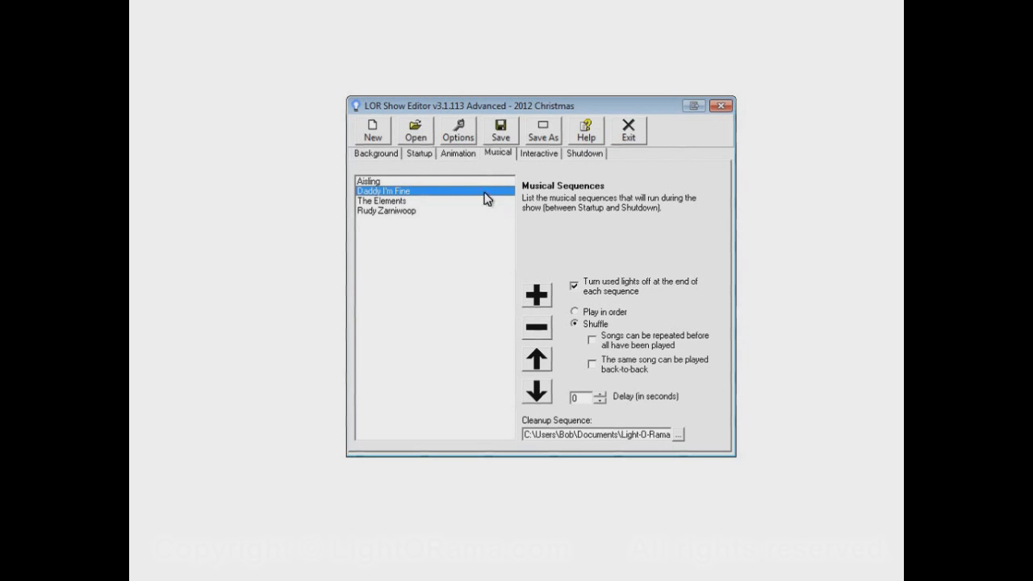
pyautogui.click(462, 154)
pyautogui.click(408, 192)
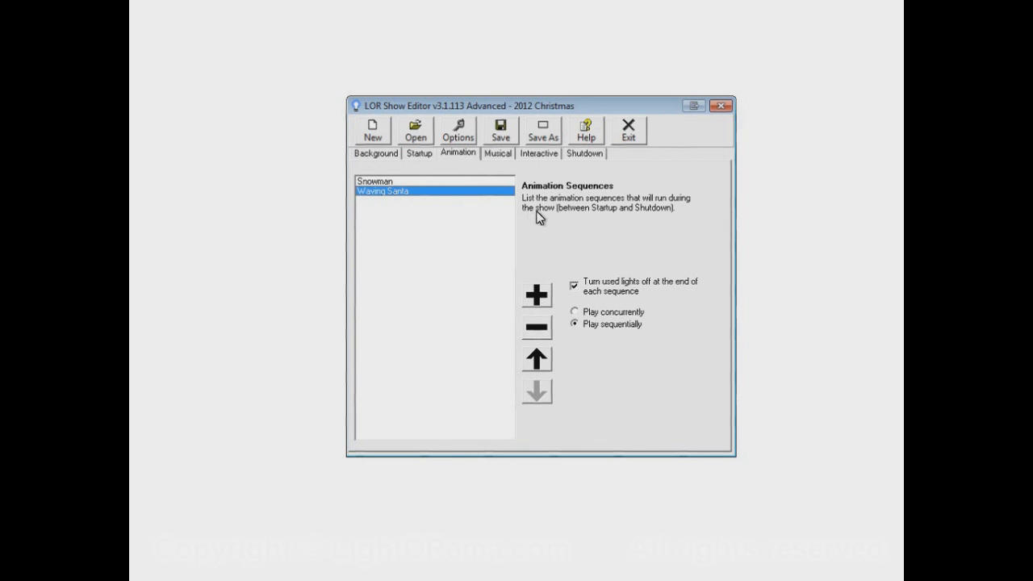
pyautogui.click(416, 182)
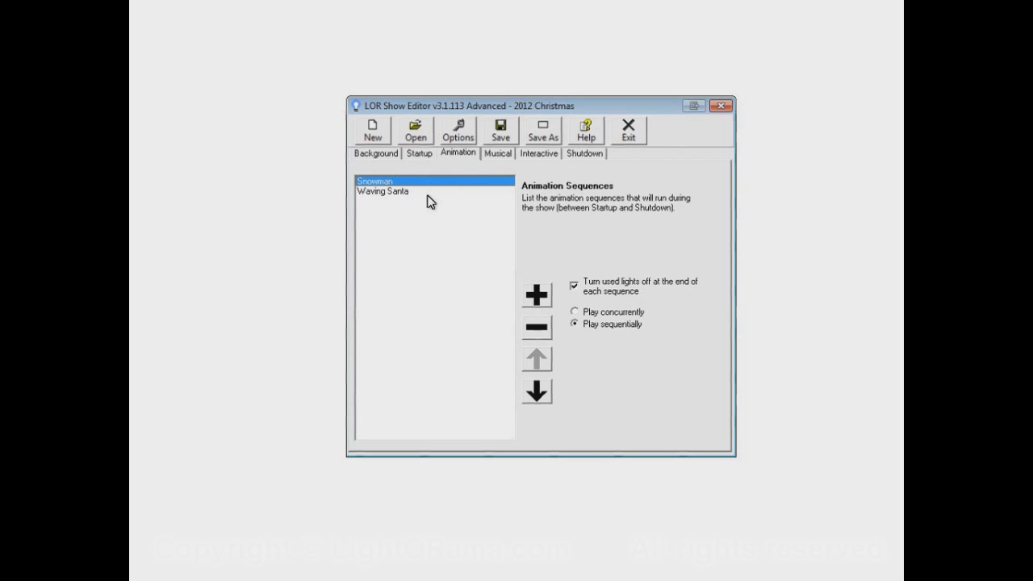
pyautogui.click(606, 312)
pyautogui.click(413, 186)
pyautogui.click(416, 199)
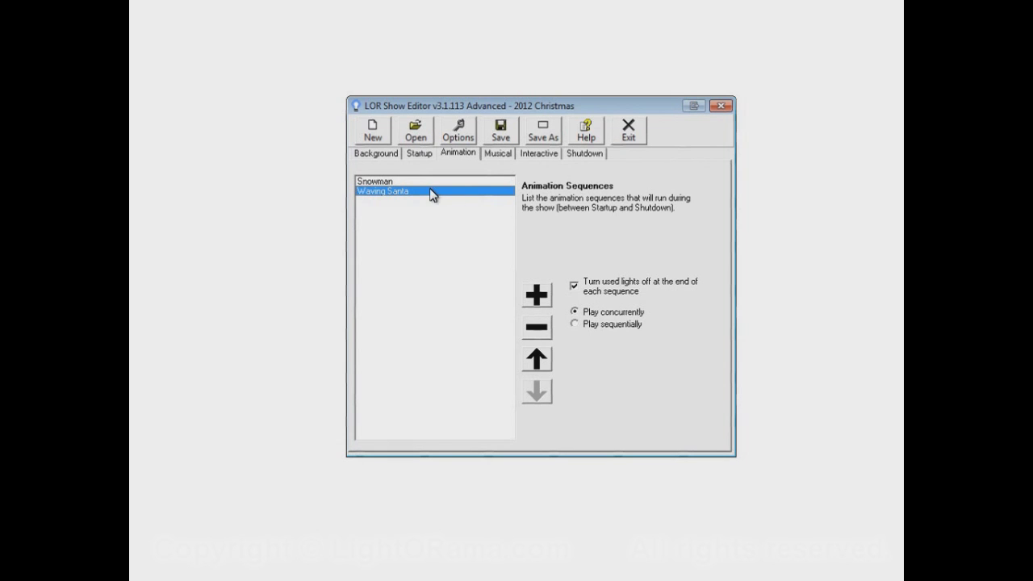
pyautogui.click(497, 155)
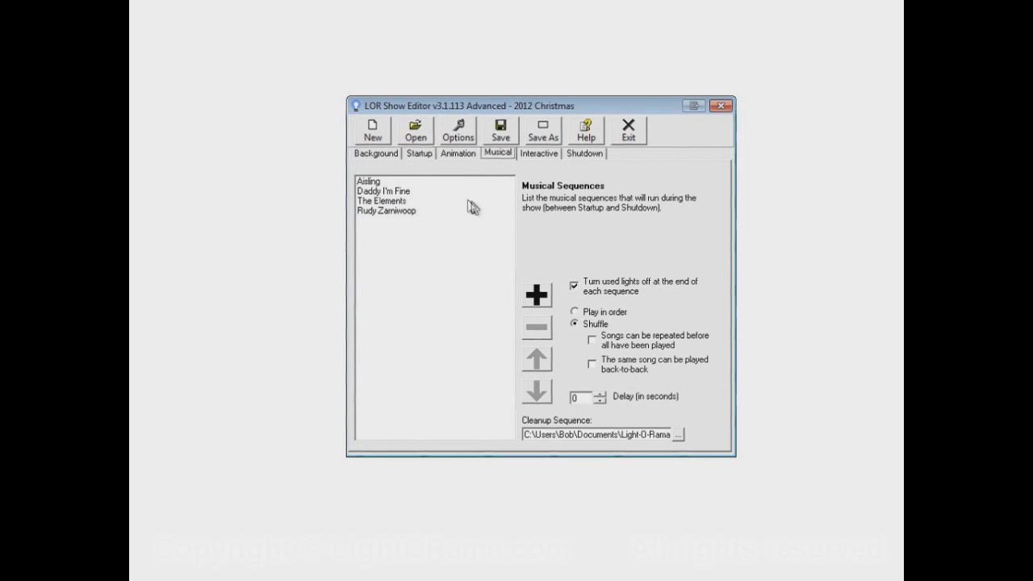
pyautogui.click(470, 155)
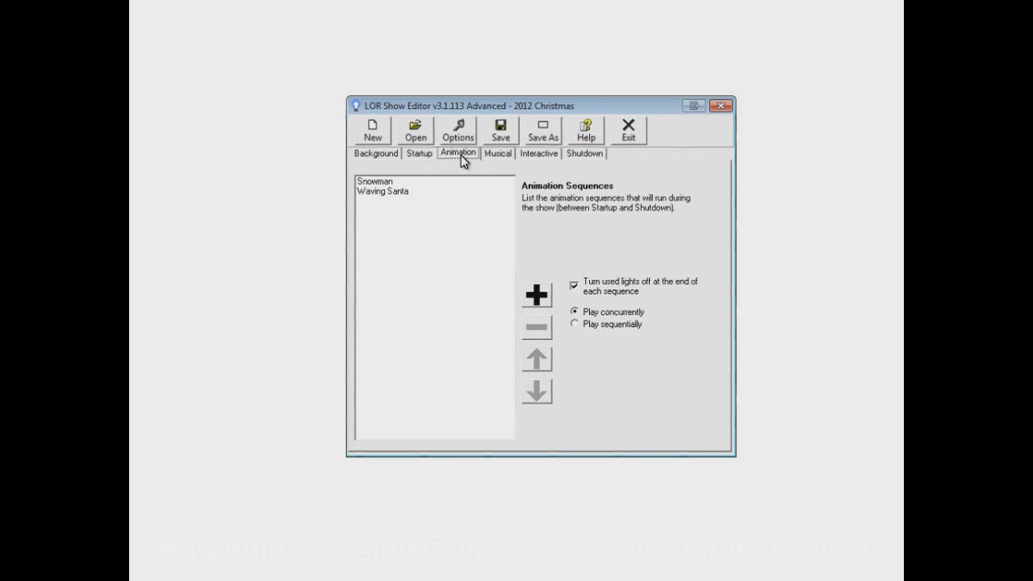
pyautogui.click(498, 155)
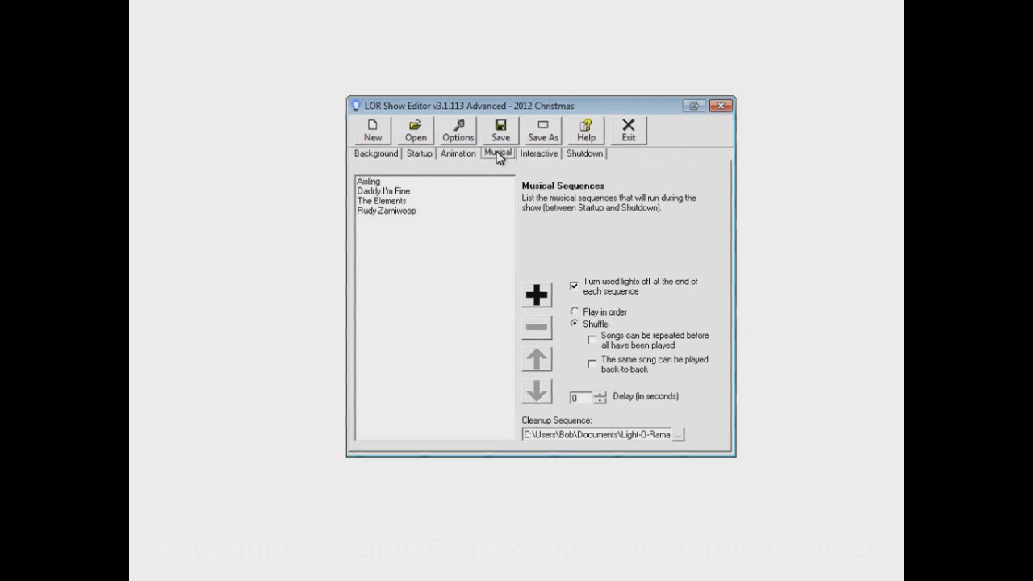
pyautogui.click(466, 153)
pyautogui.click(494, 153)
pyautogui.click(465, 155)
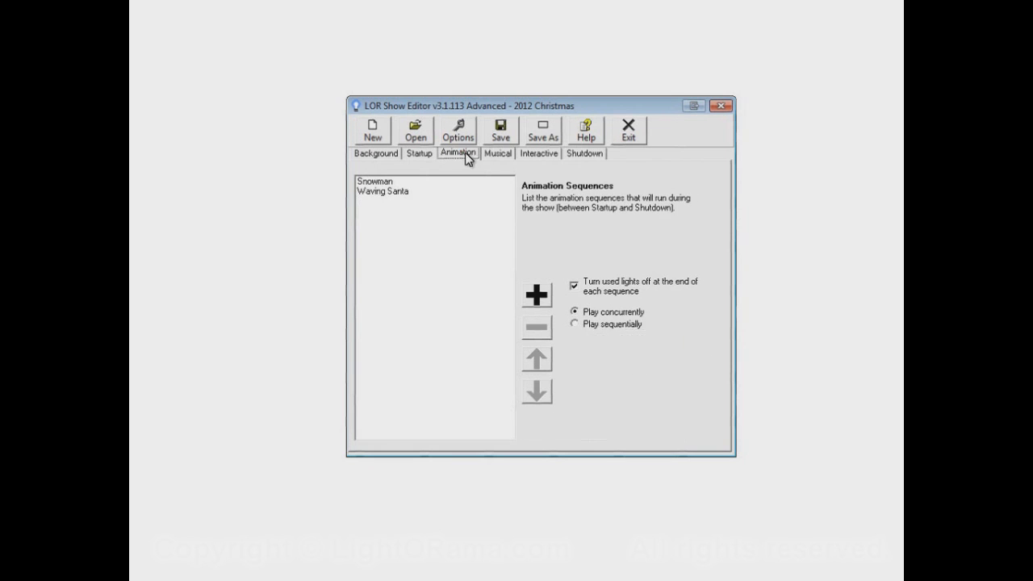
pyautogui.click(492, 152)
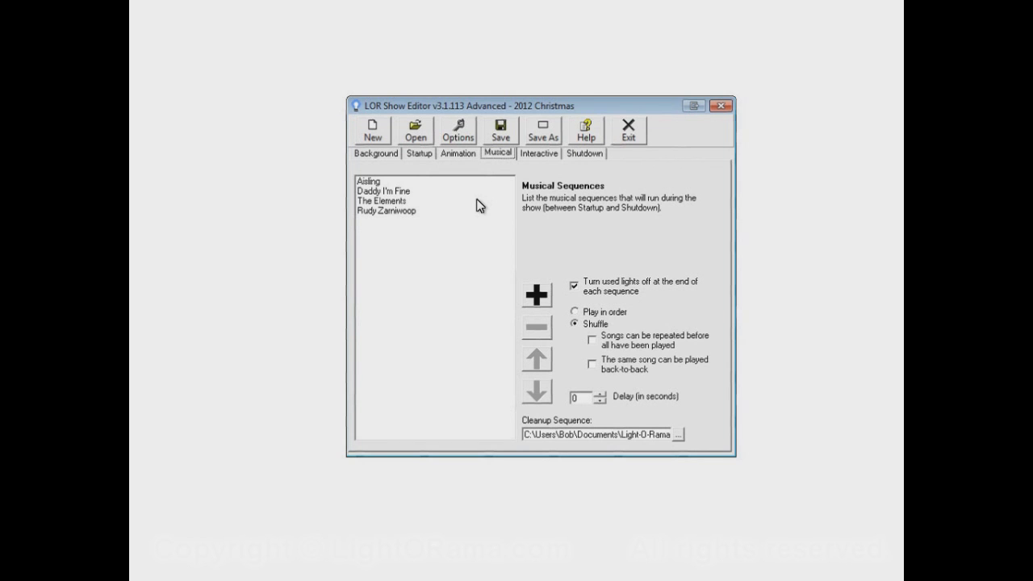
pyautogui.click(461, 154)
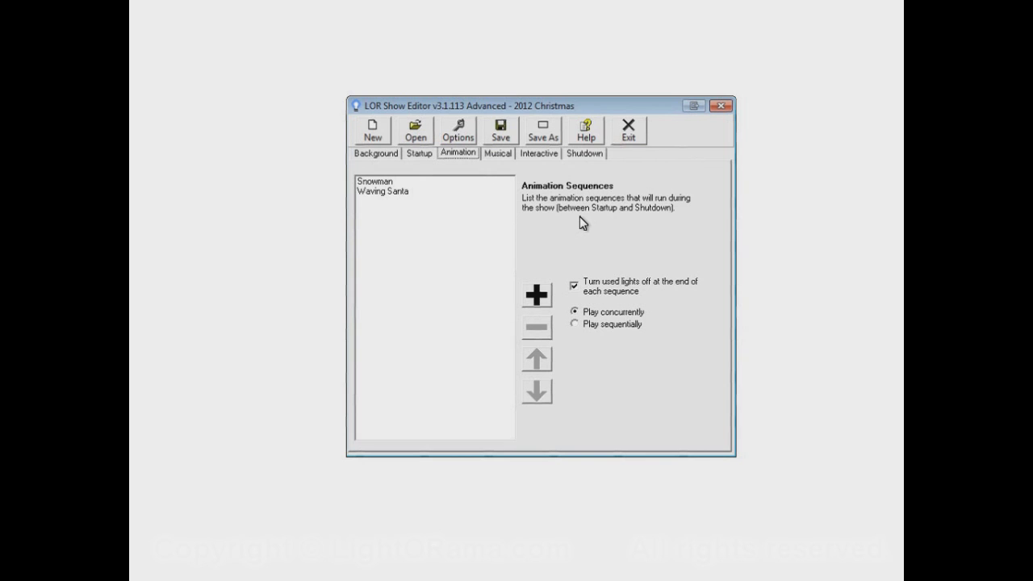
pyautogui.click(407, 182)
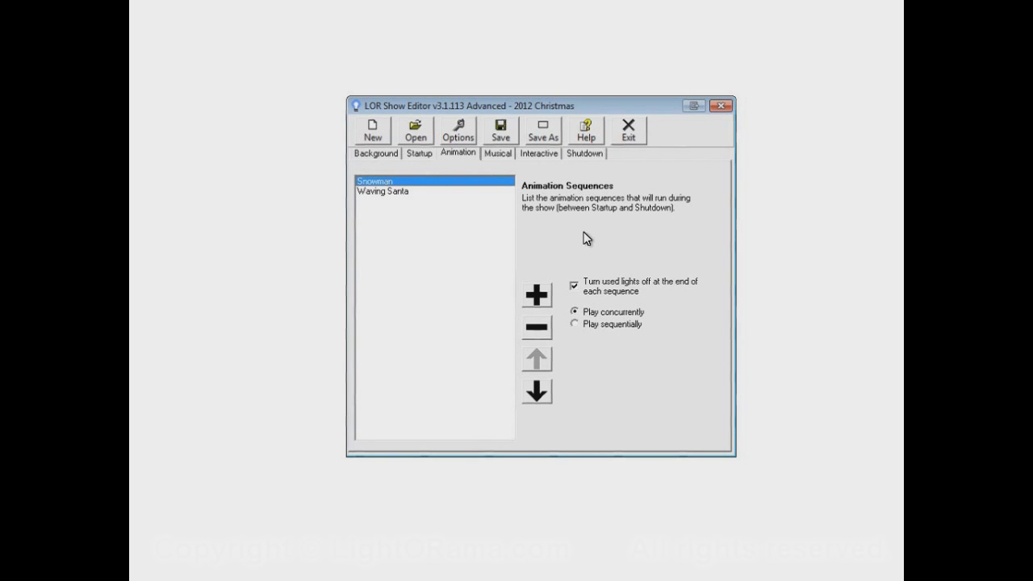
pyautogui.click(498, 154)
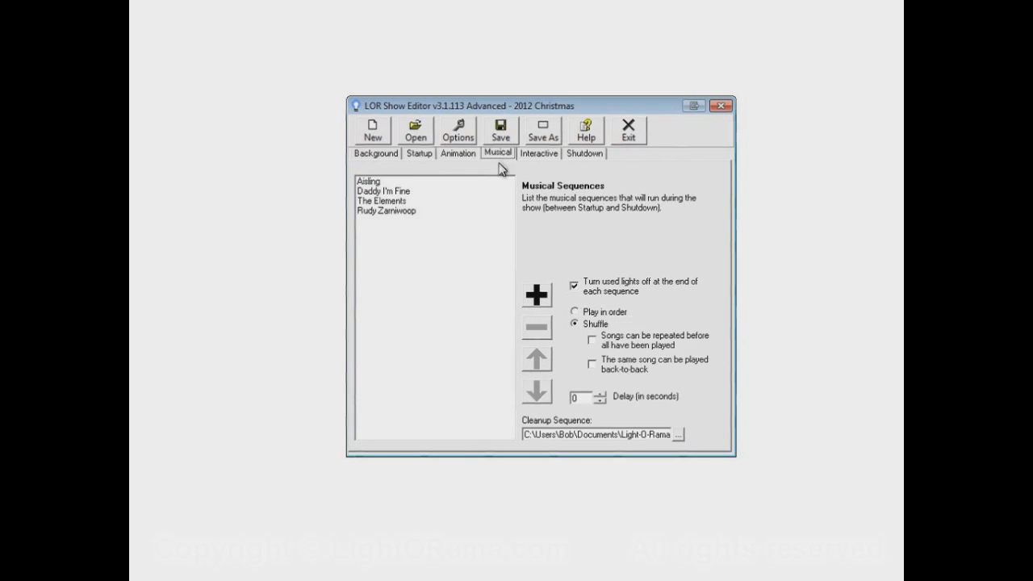
pyautogui.click(414, 201)
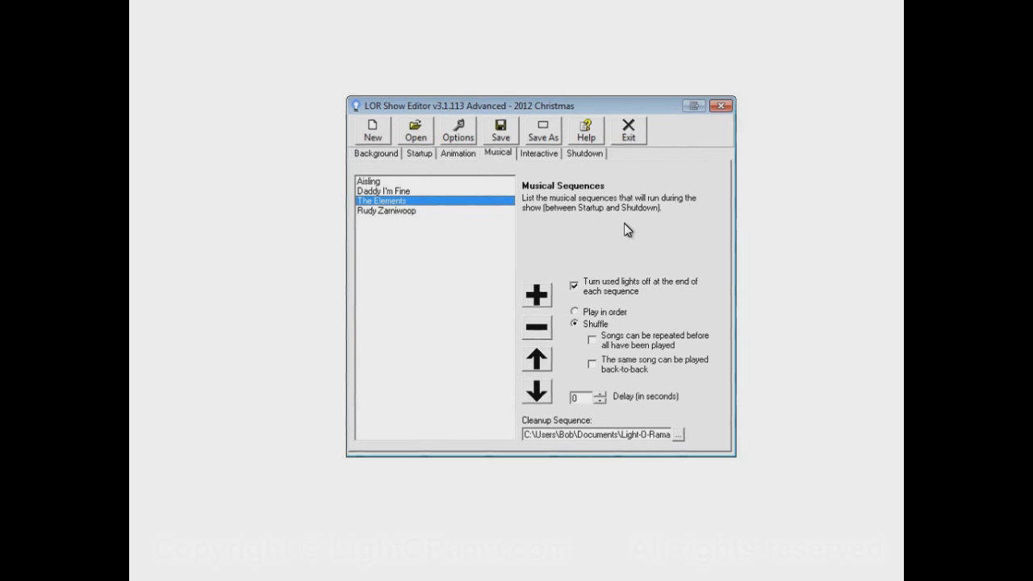
pyautogui.click(471, 157)
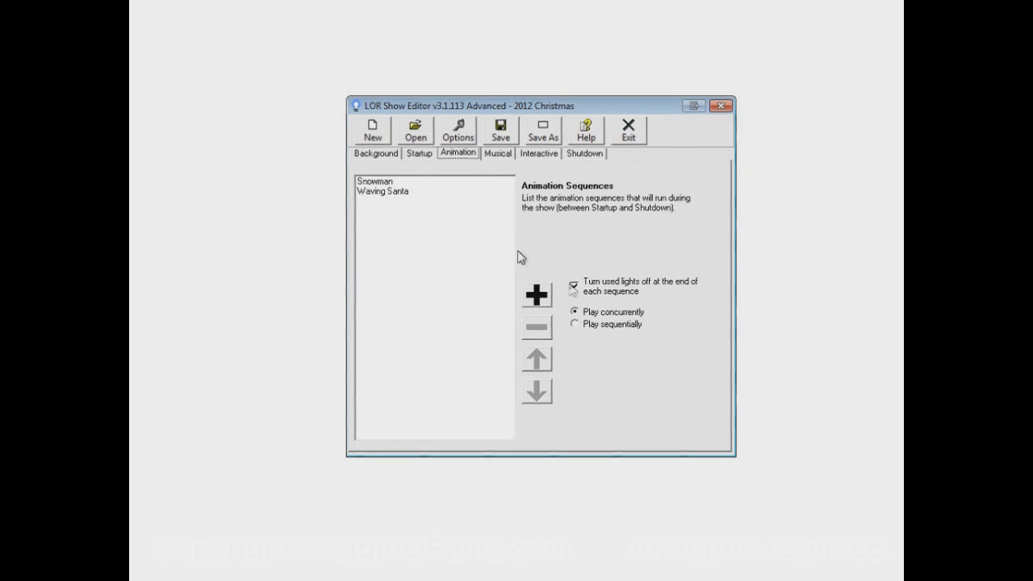
pyautogui.click(376, 185)
# Save the 2012 Christmas show with its concurrent animations
pyautogui.click(377, 192)
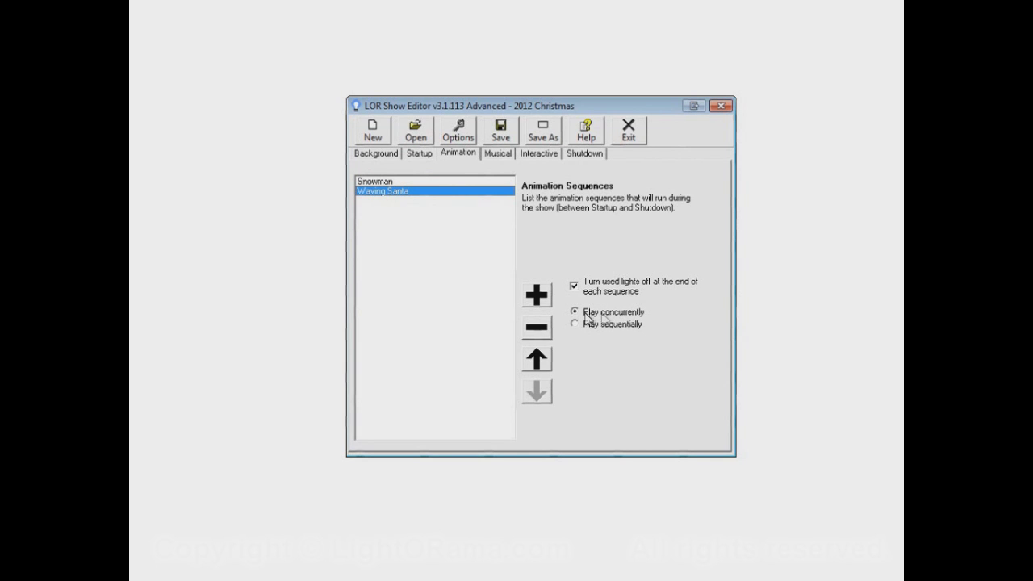
pyautogui.click(505, 133)
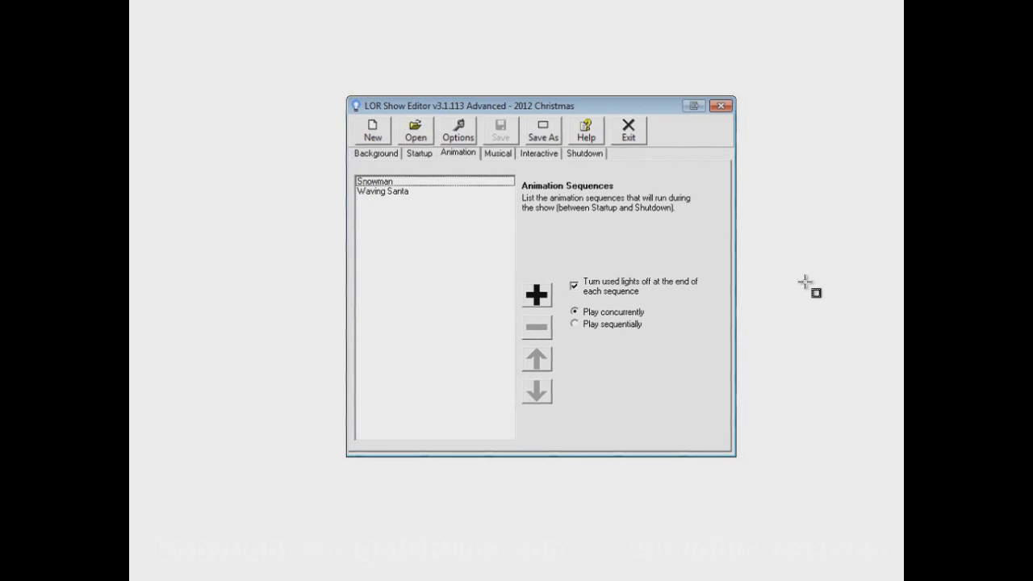